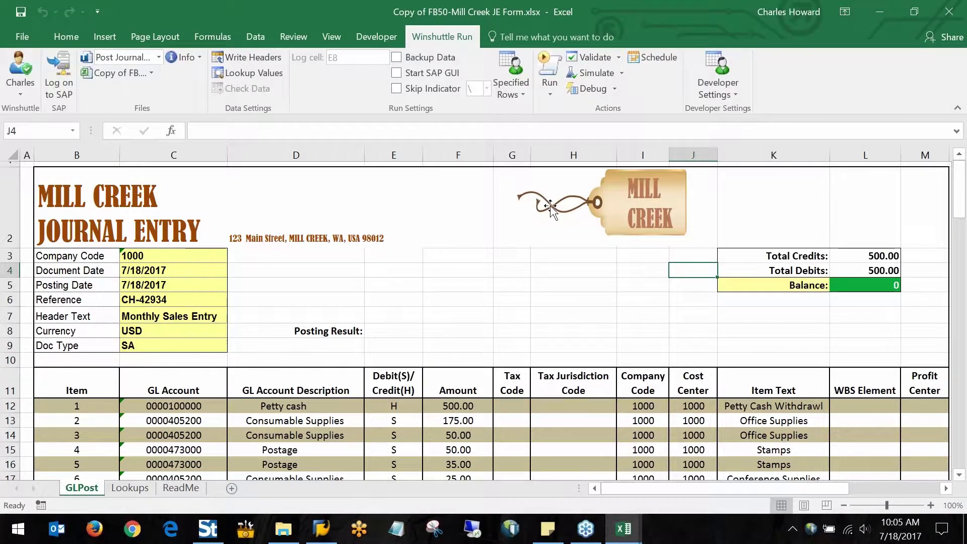
Review the journal amounts, then change item 6's cost center in J17 to 9876.
click(463, 257)
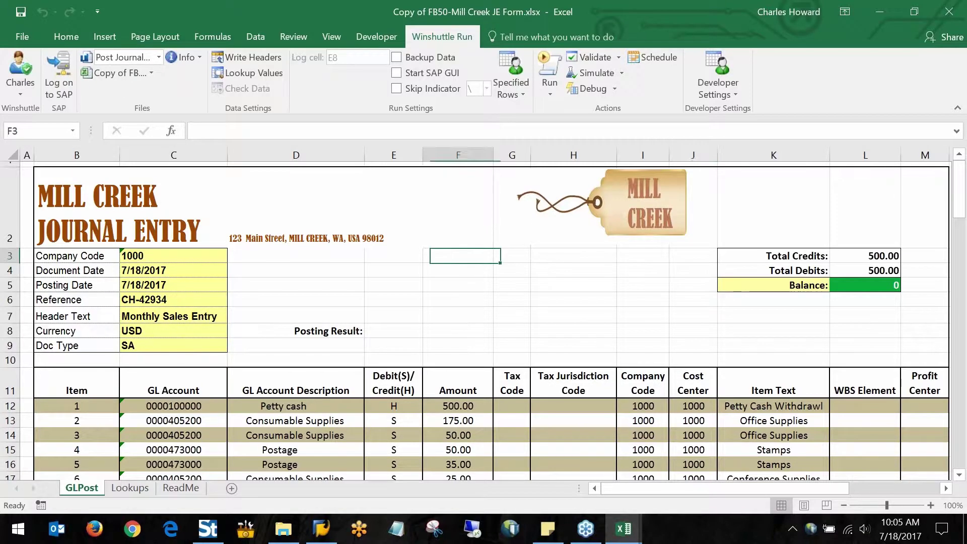
key(Down)
key(Down)
key(Down)
key(Down)
key(Down)
key(Down)
key(Down)
key(Down)
key(Down)
key(Down)
key(Down)
key(Down)
key(Down)
key(Down)
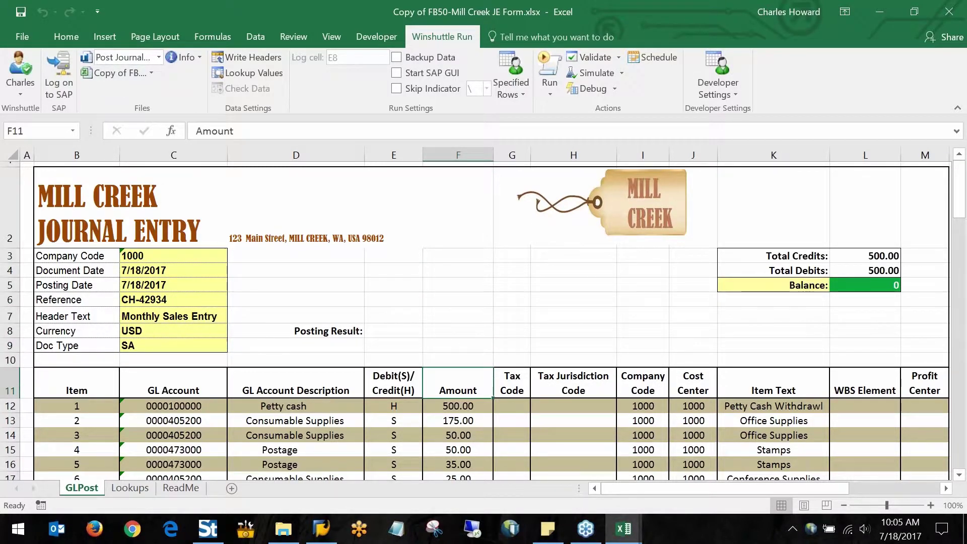
key(Down)
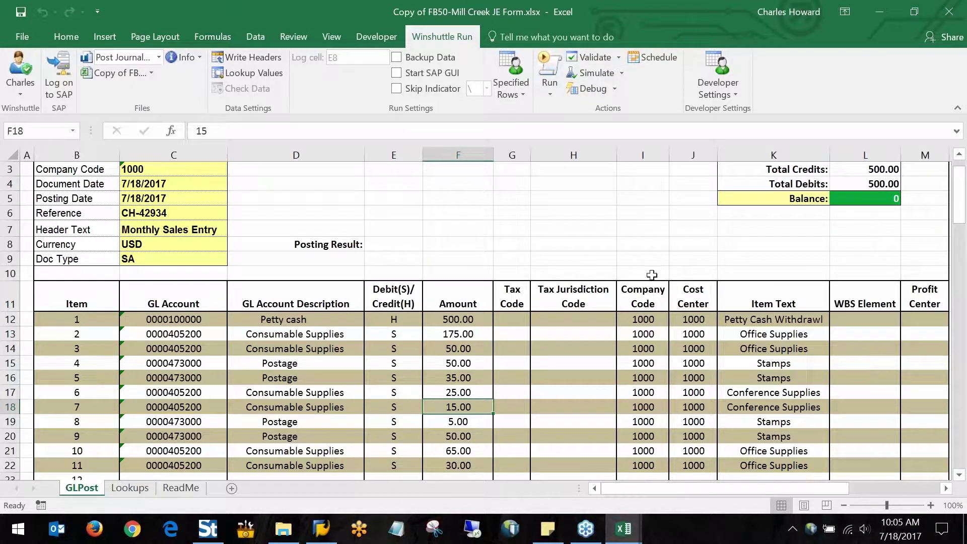
click(695, 394)
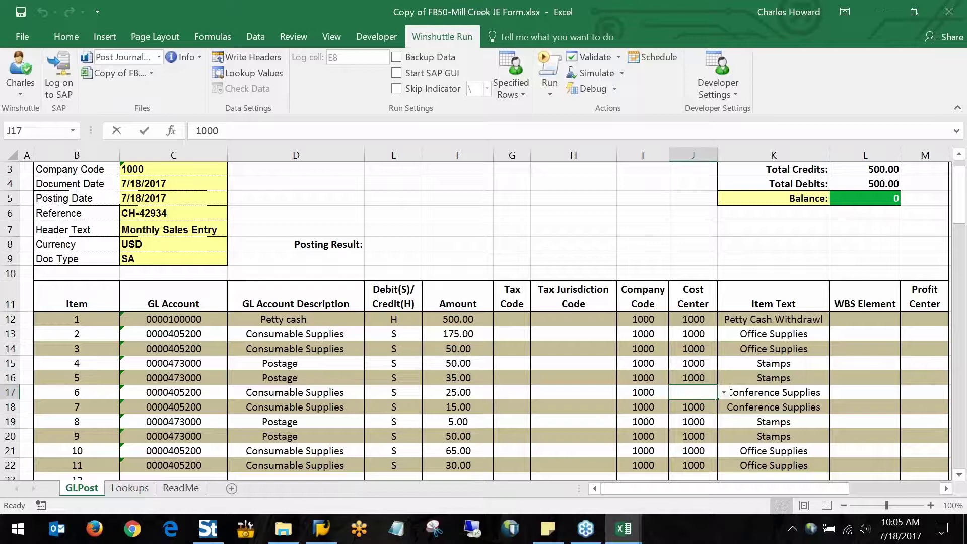
text(9876)
key(Return)
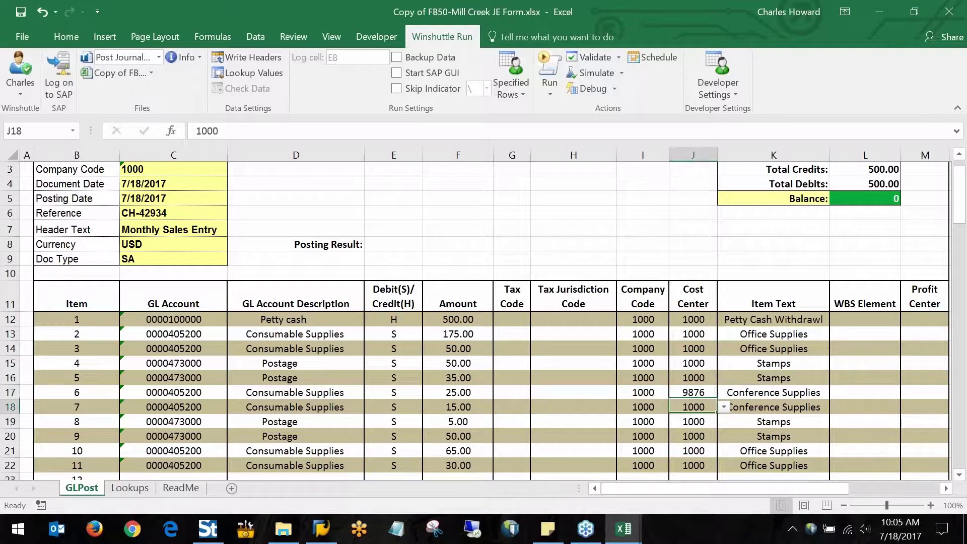
key(Right)
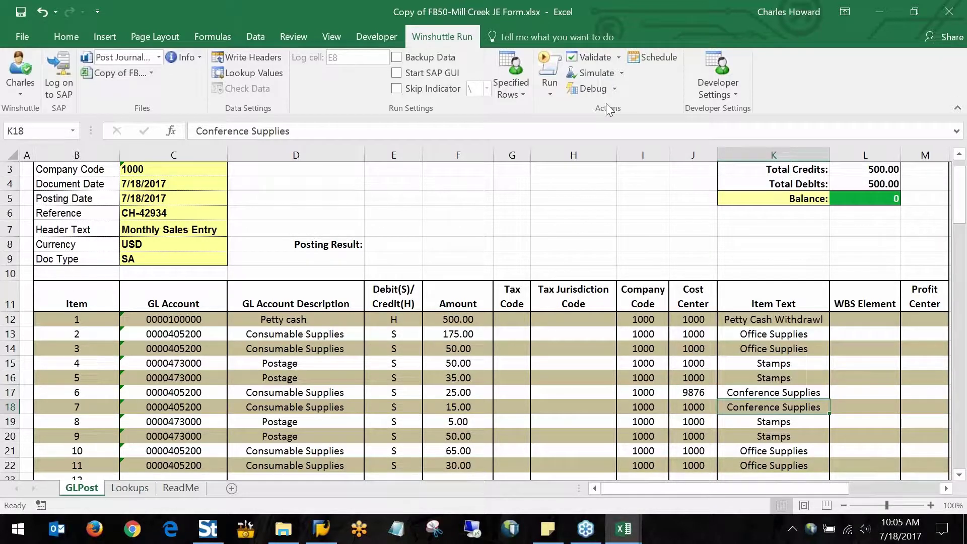
Start validation, logging on to SAP system WE6, client 800, with your user name and password.
click(589, 57)
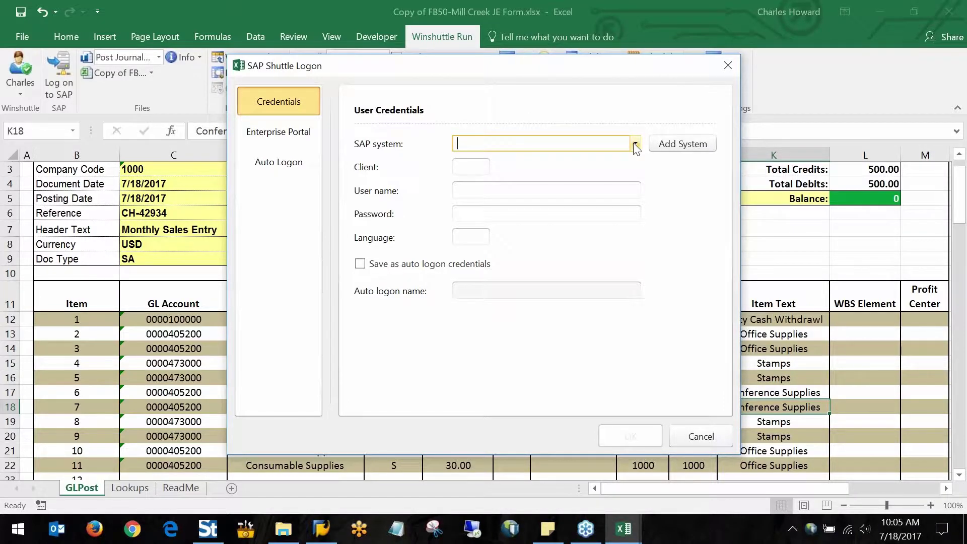
click(636, 146)
drag(653, 176, 655, 292)
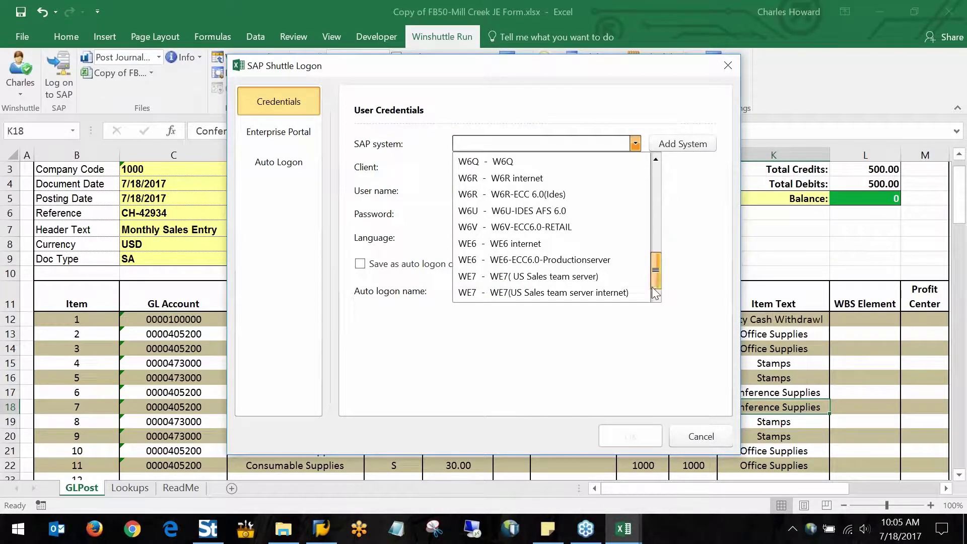
click(609, 260)
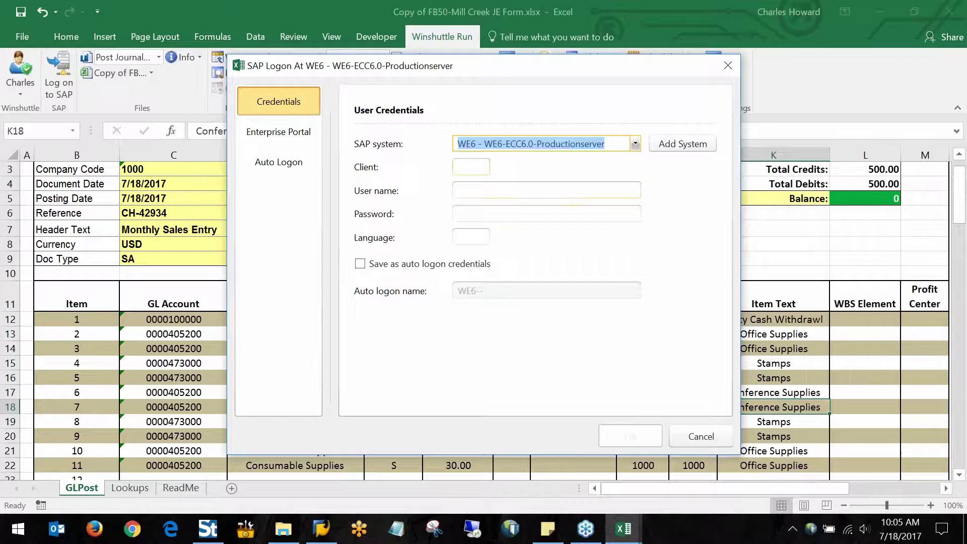
click(476, 167)
text(800)
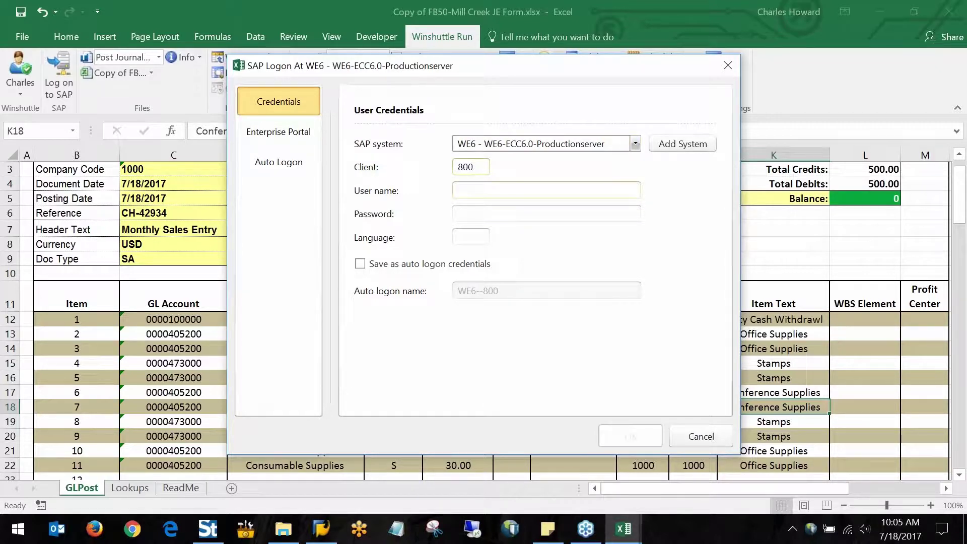
text(charlesh)
key(Tab)
text(***)
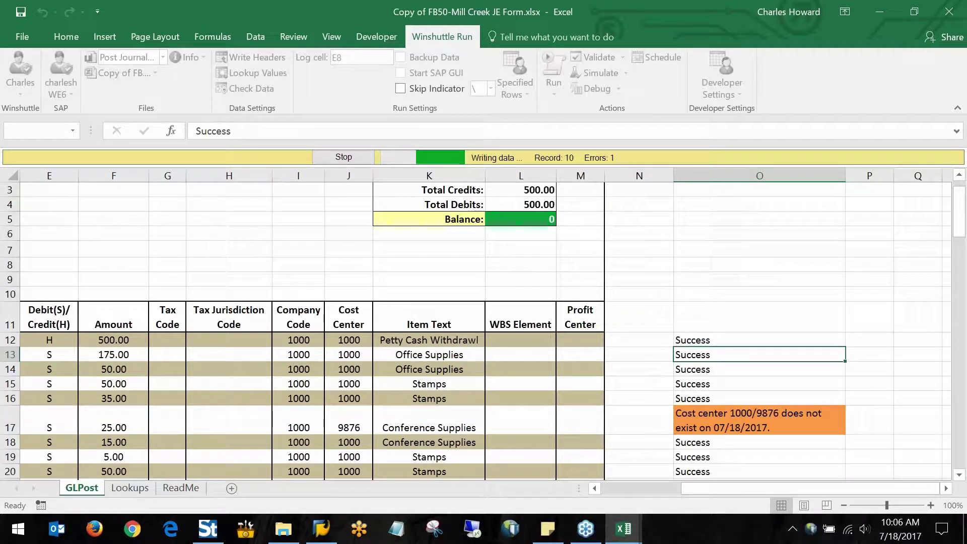
Read row 17's error in column O (cost center 1000/9876 does not exist), then return to J17.
key(Down)
key(Down)
key(Down)
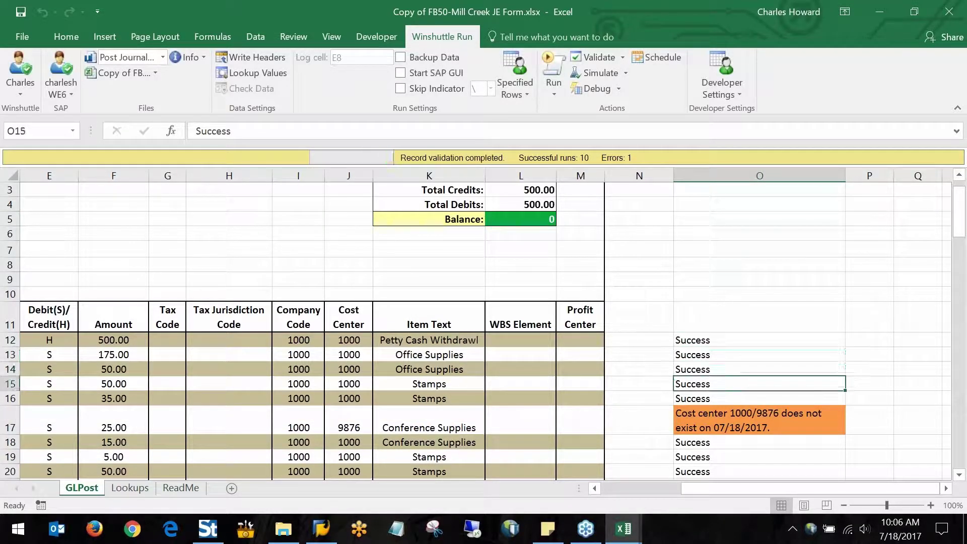
key(Down)
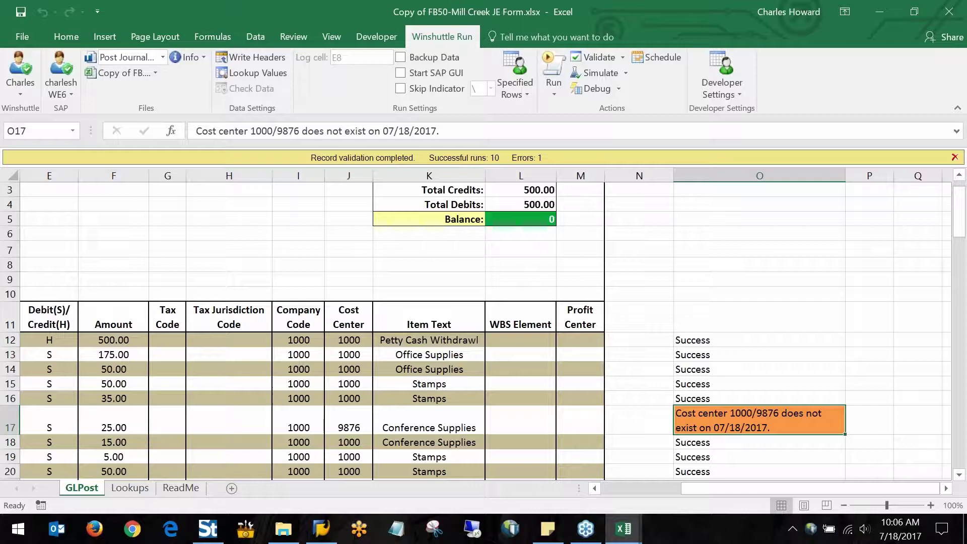
key(Left)
key(Left)
key(Left)
key(Left)
key(Left)
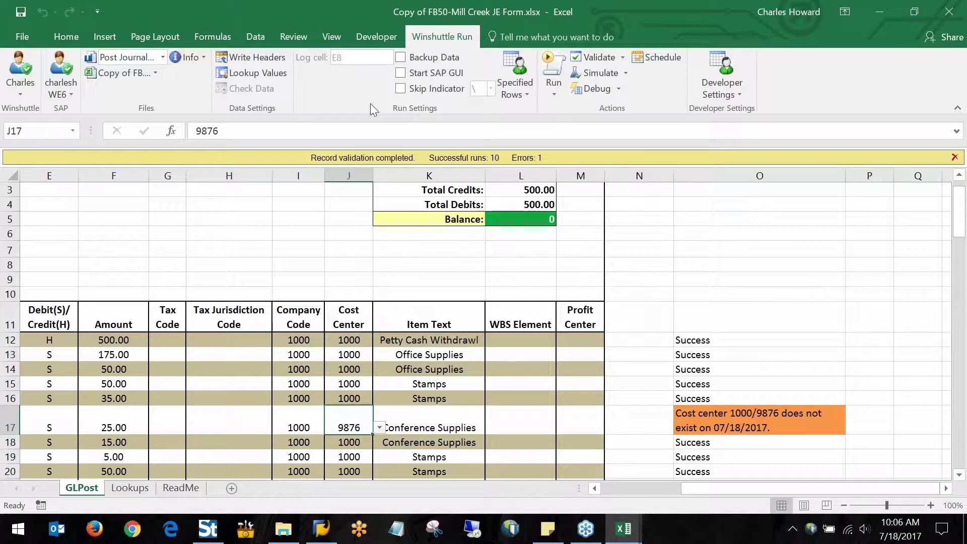
click(274, 75)
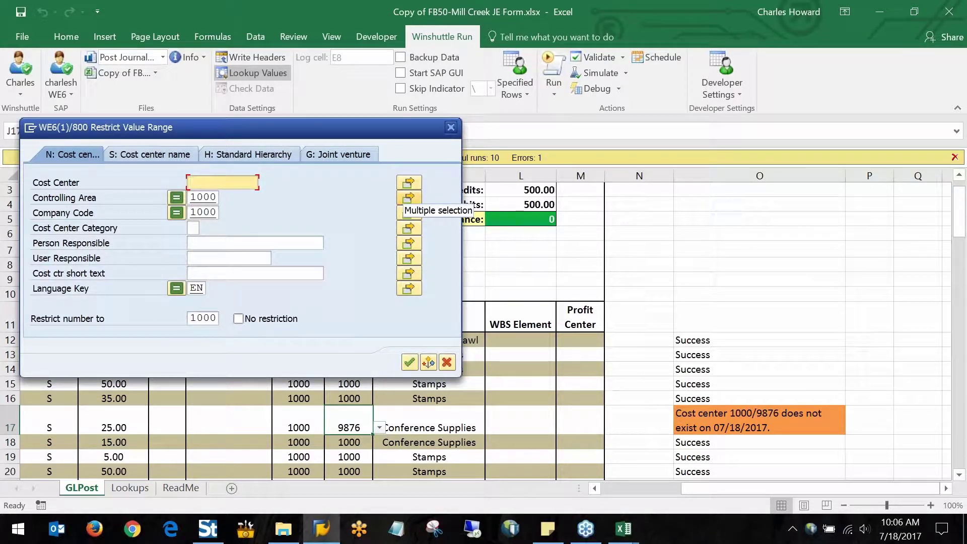
key(Return)
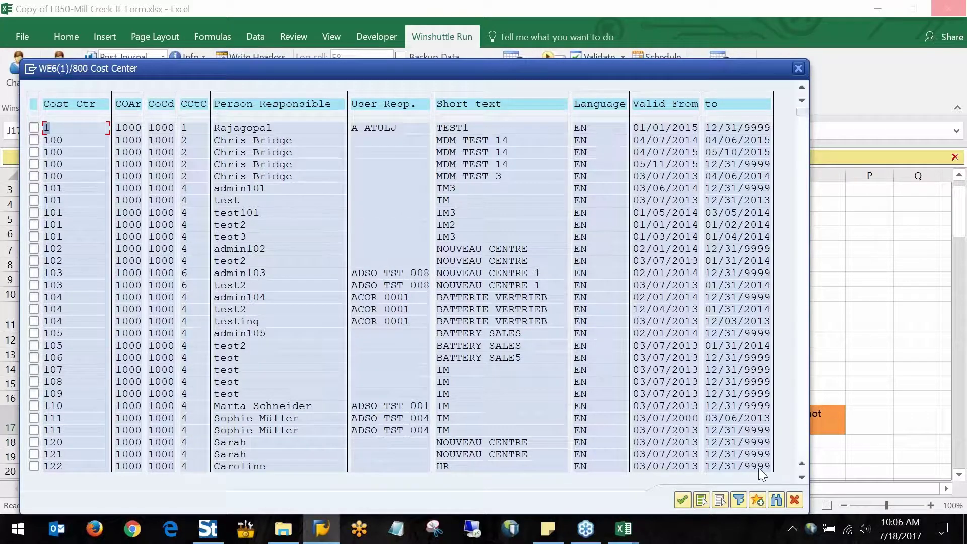
click(795, 500)
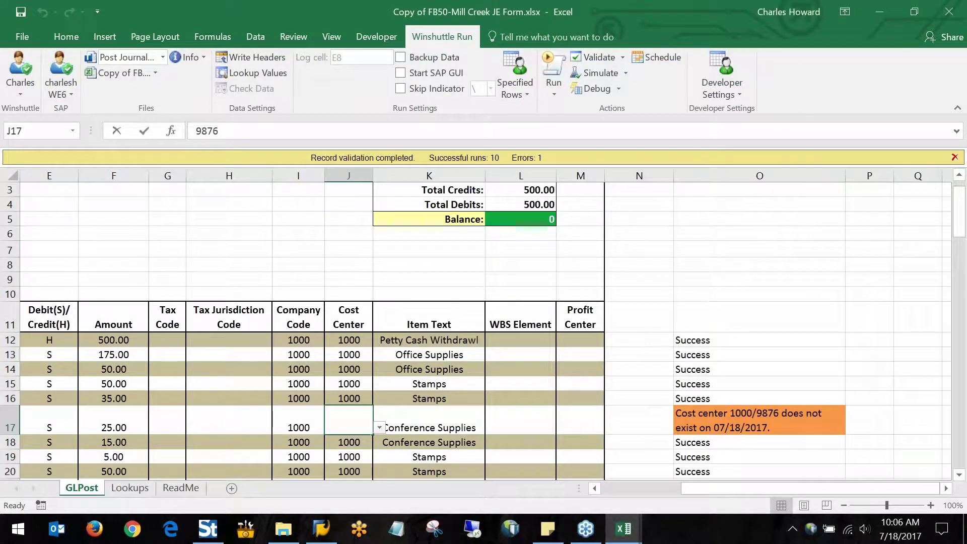
Replace J17's cost center with 1000 and revalidate so all 11 lines succeed.
text(1000)
key(Return)
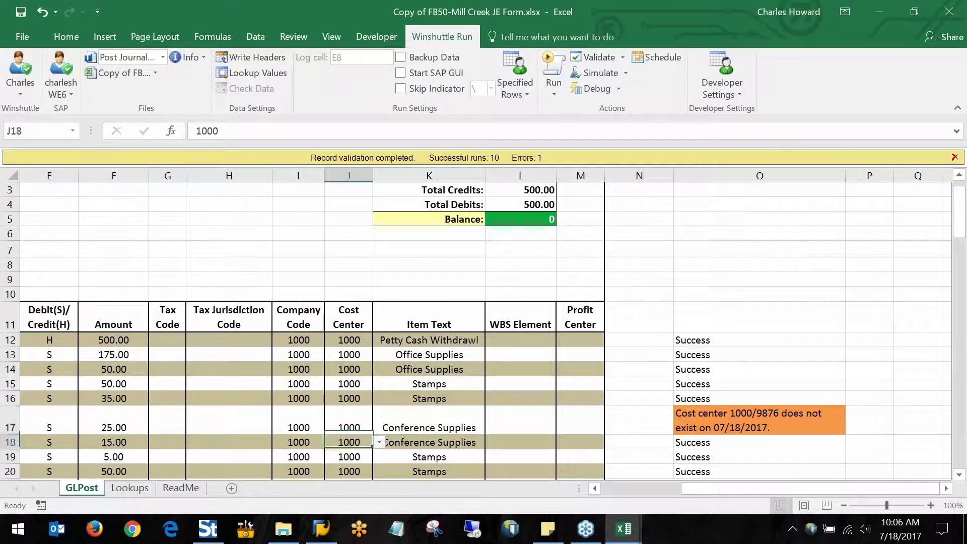
click(350, 409)
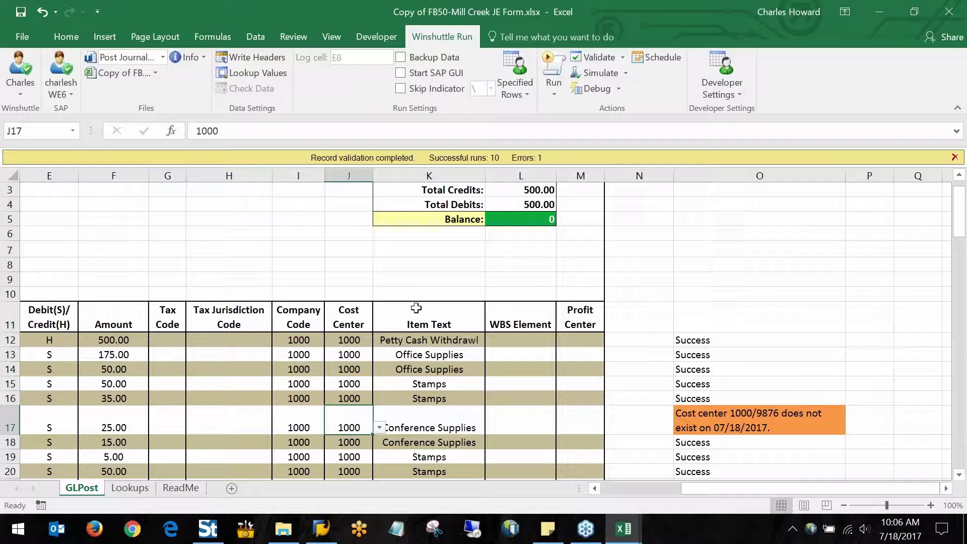
click(596, 57)
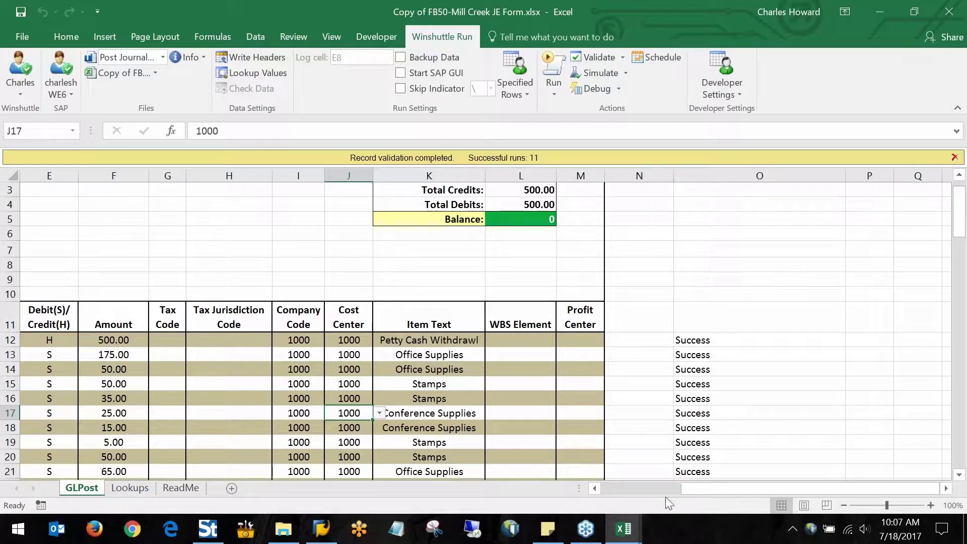
Run the posting to SAP and select document number 100001381 in the Posting Result message.
scroll(659, 486, left, 5)
click(394, 263)
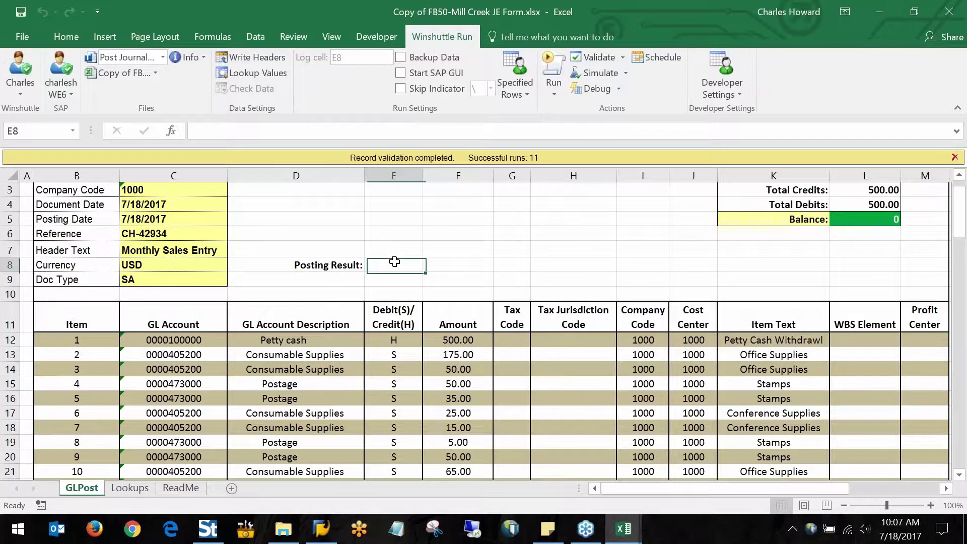
scroll(394, 262, up, 1)
scroll(399, 256, up, 1)
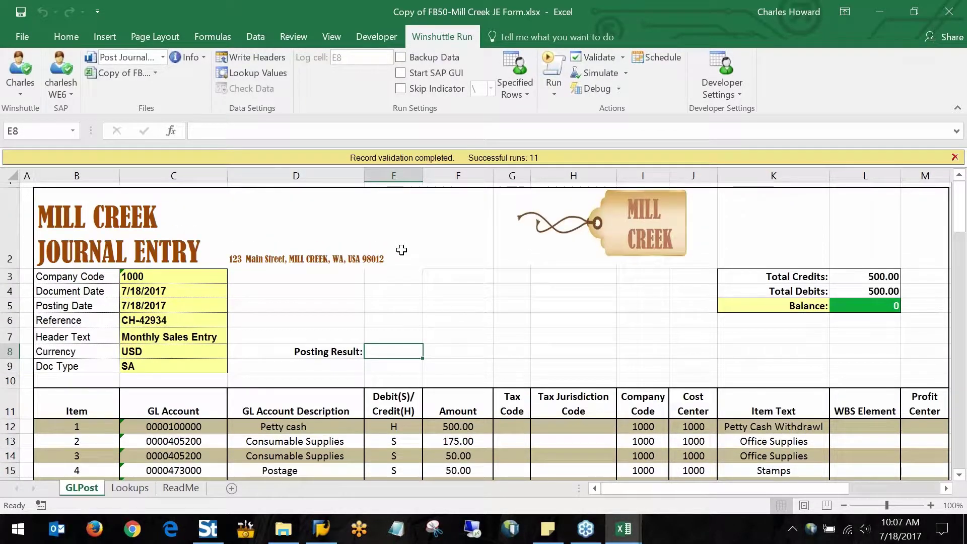
click(562, 70)
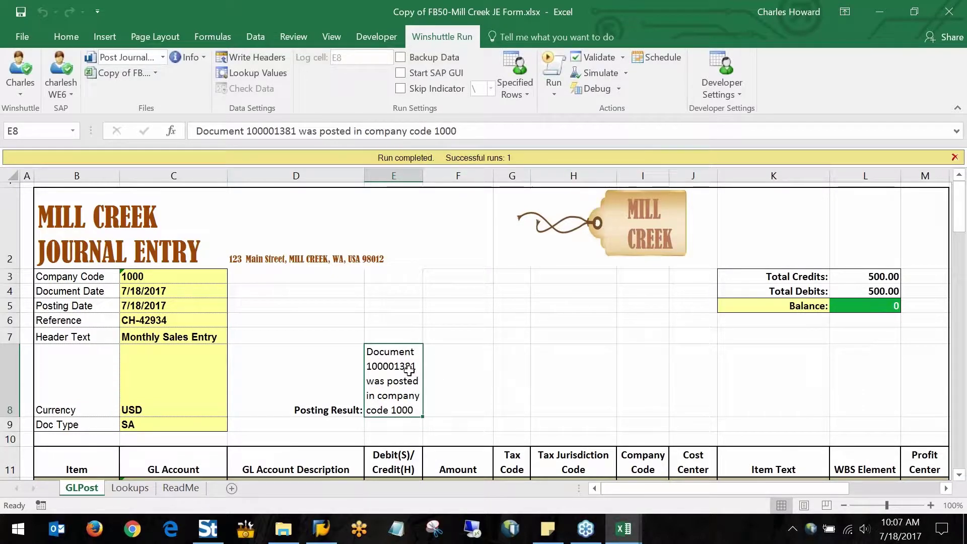
double_click(408, 370)
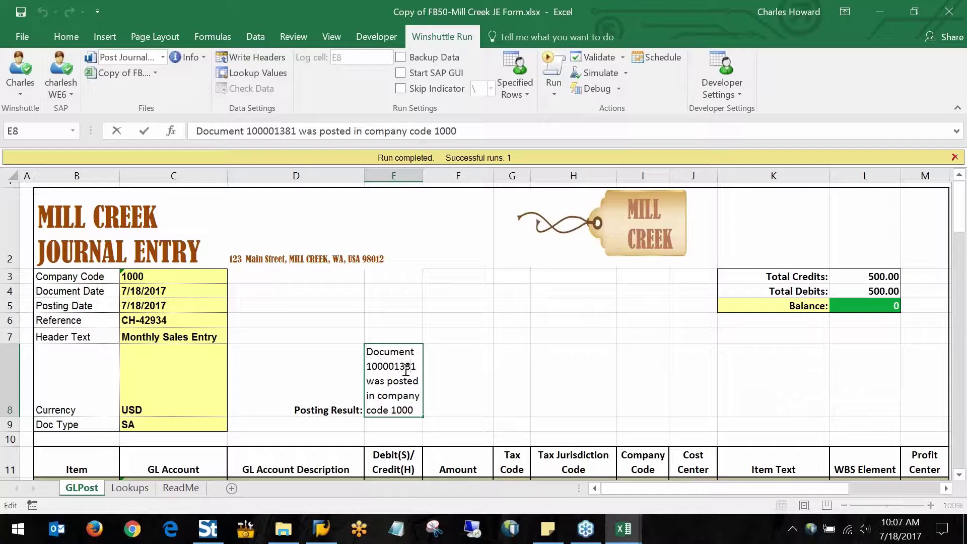
double_click(406, 366)
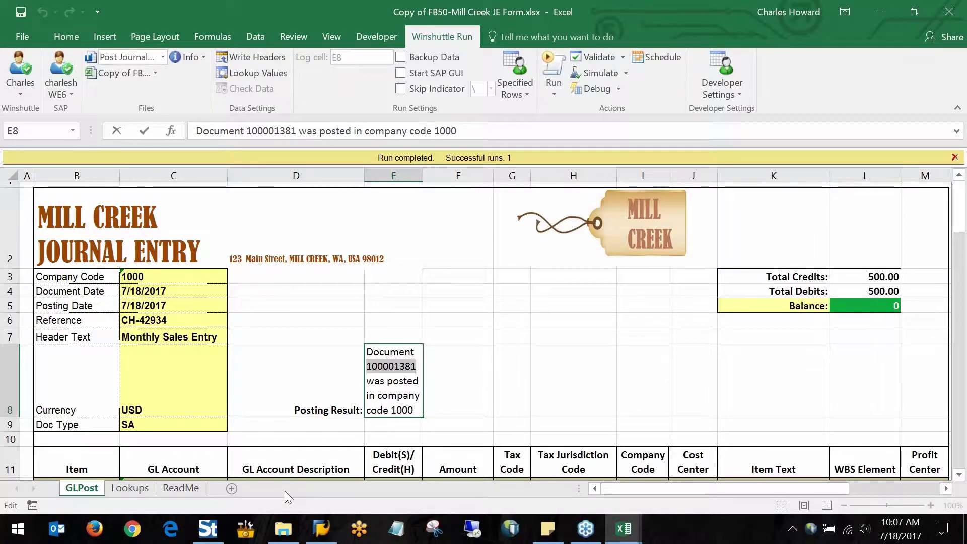
Connect to WE6-ECC6.0-Productionserver (001) from SAP Logon and sign in to SAP Easy Access.
click(321, 528)
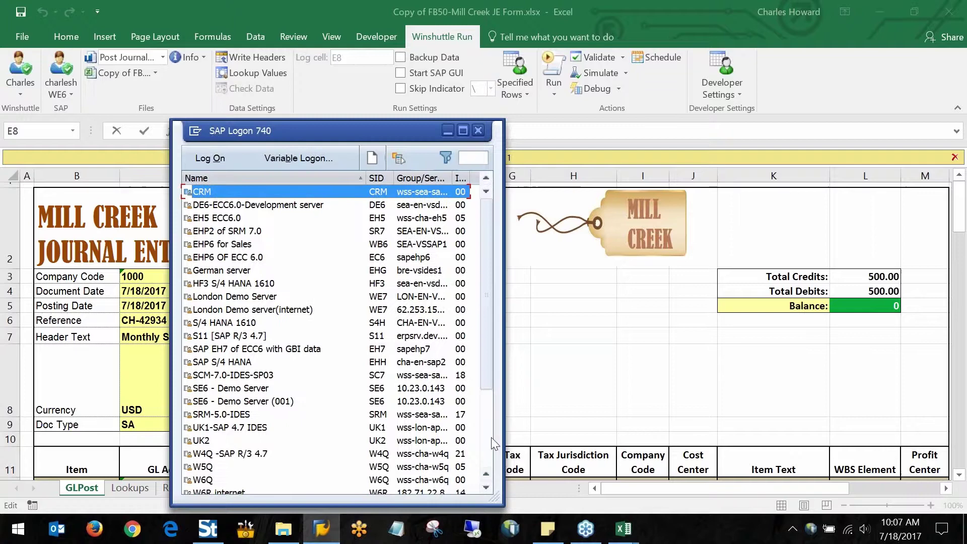
scroll(484, 438, down, 4)
click(306, 442)
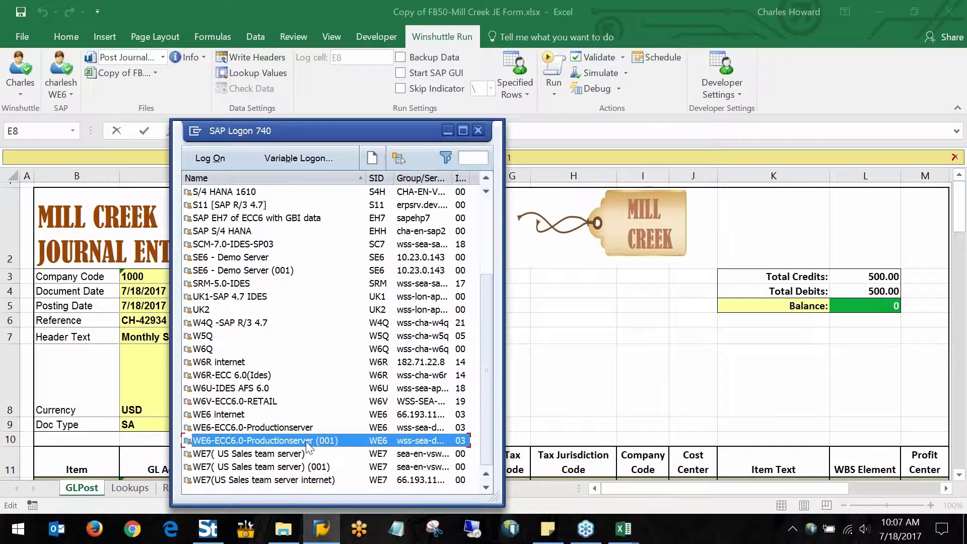
double_click(306, 441)
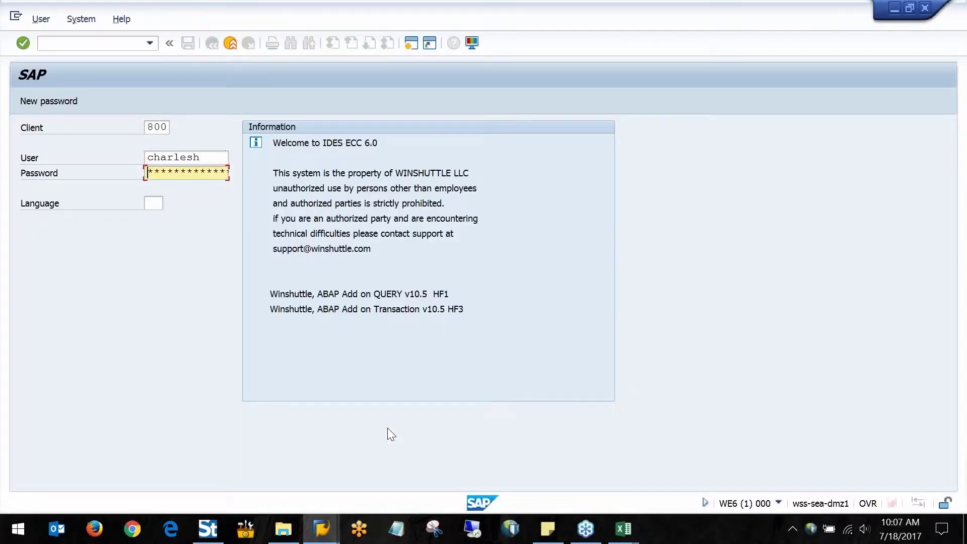
key(Return)
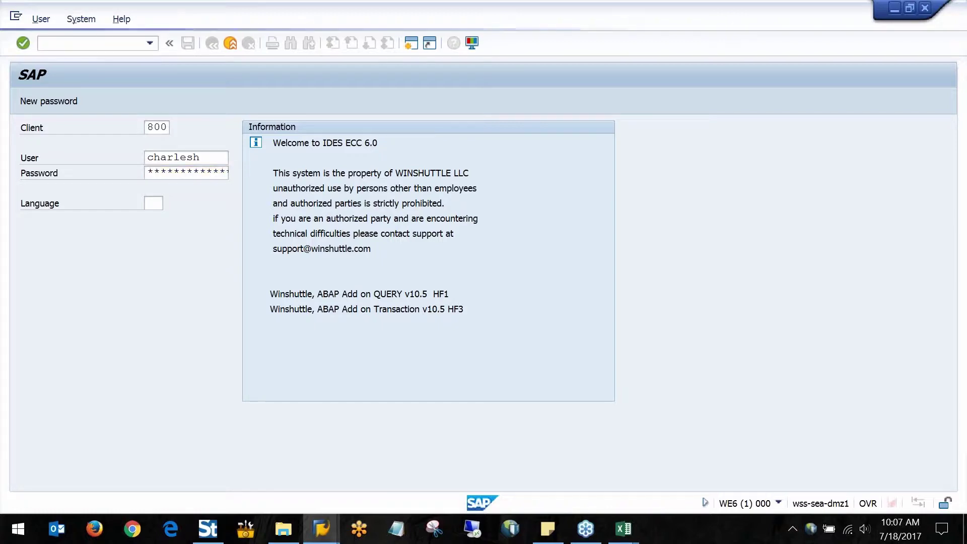
Use FB03 to show document 100001381, company code 1000, fiscal year 2017.
text(fb0)
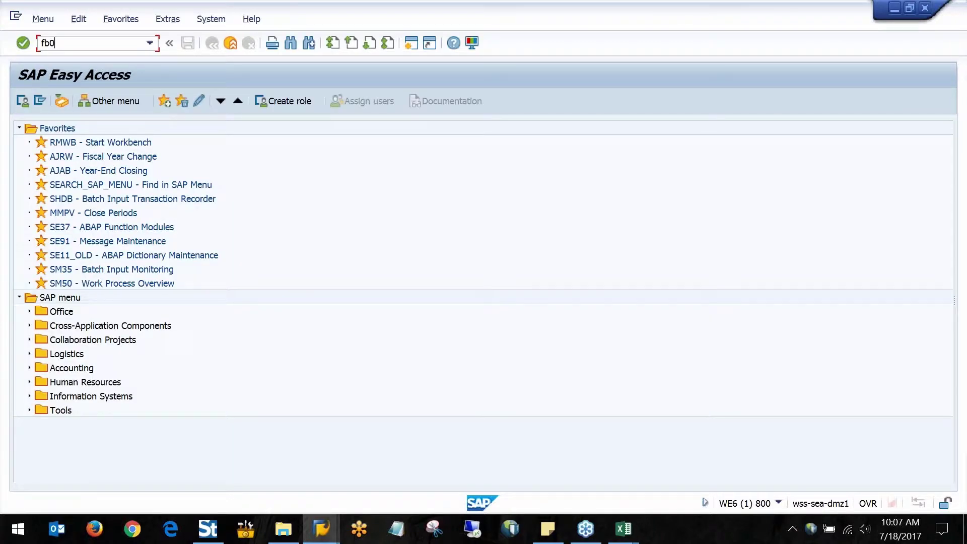
text(3)
key(Return)
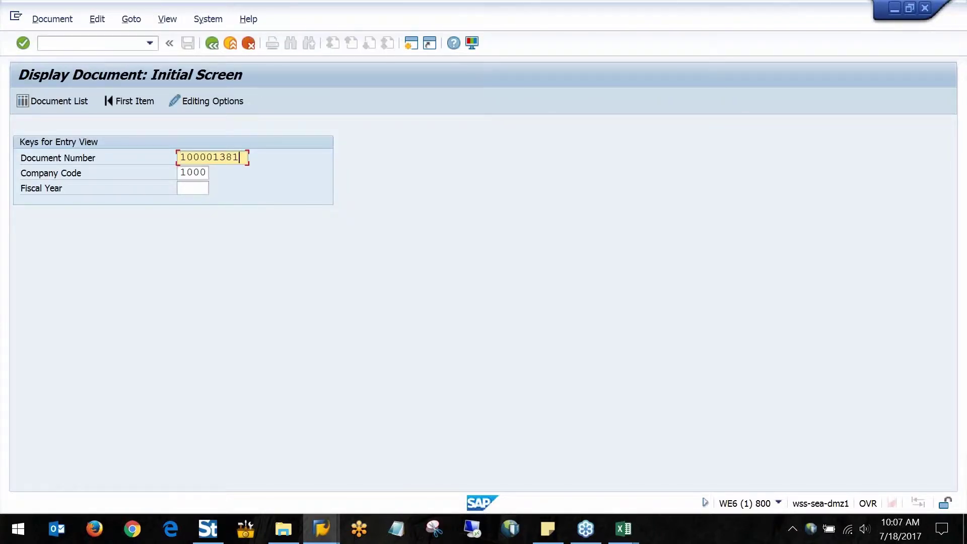
key(Tab)
key(Tab)
text(2)
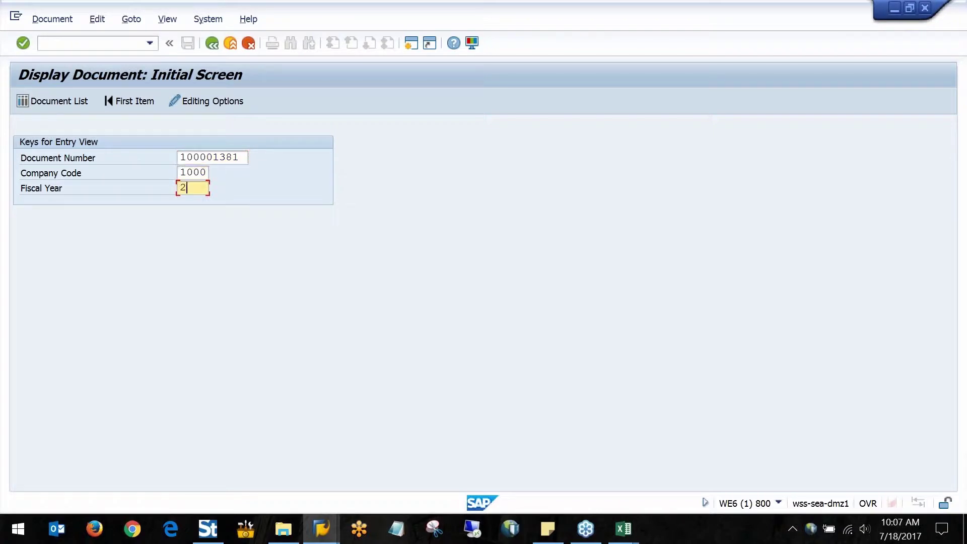
text(017)
key(Return)
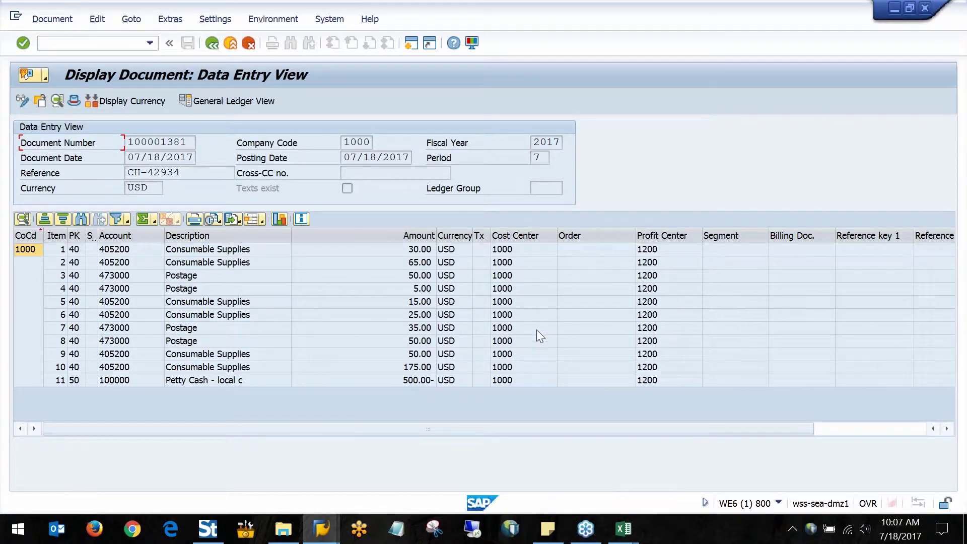
Open document 100001381's header details and check the Entered by field.
click(75, 100)
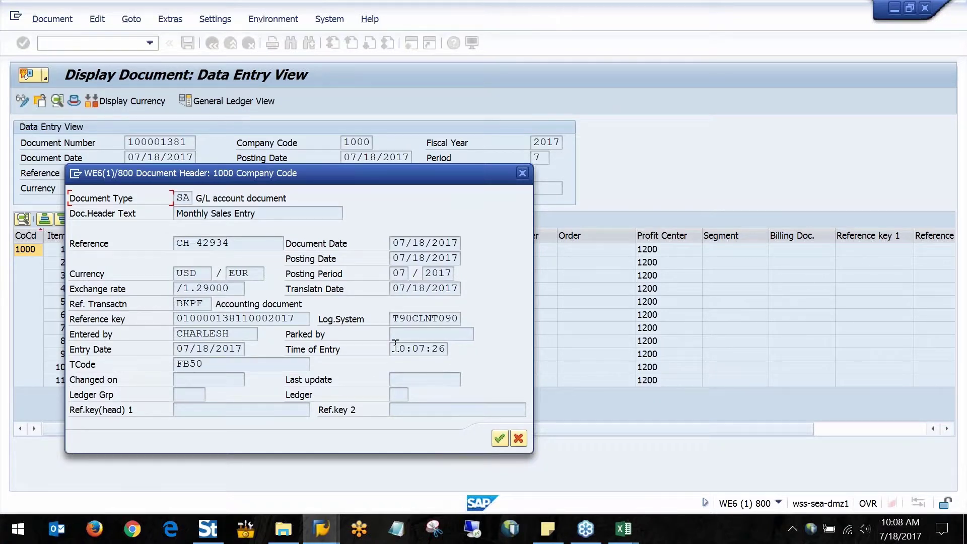
click(236, 335)
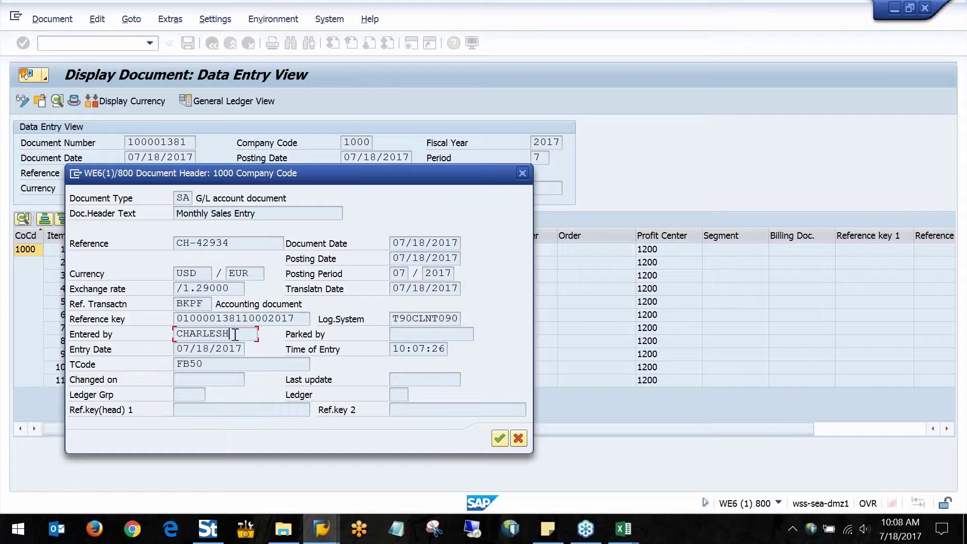